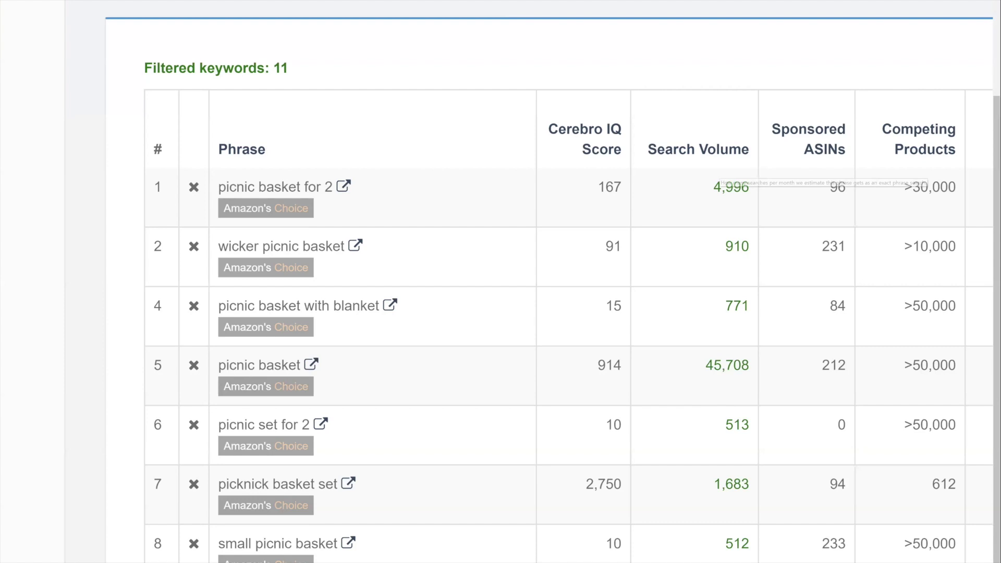
Step: Enter the picnic basket keyword phrases, from "small picnic basket" to "picnic set for 2", in the Scribbles phrase list
key(ctrl+0)
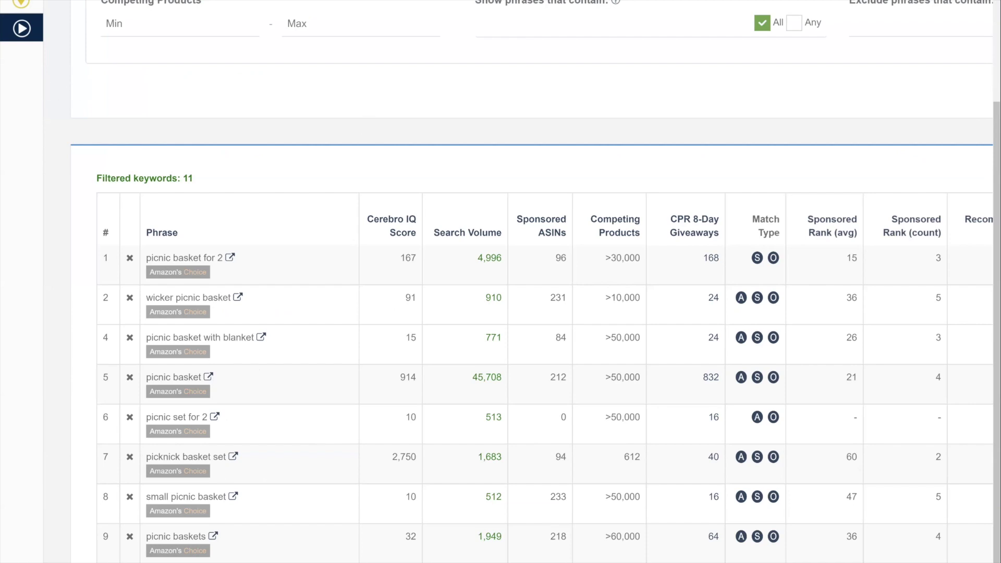
key(ctrl+minus)
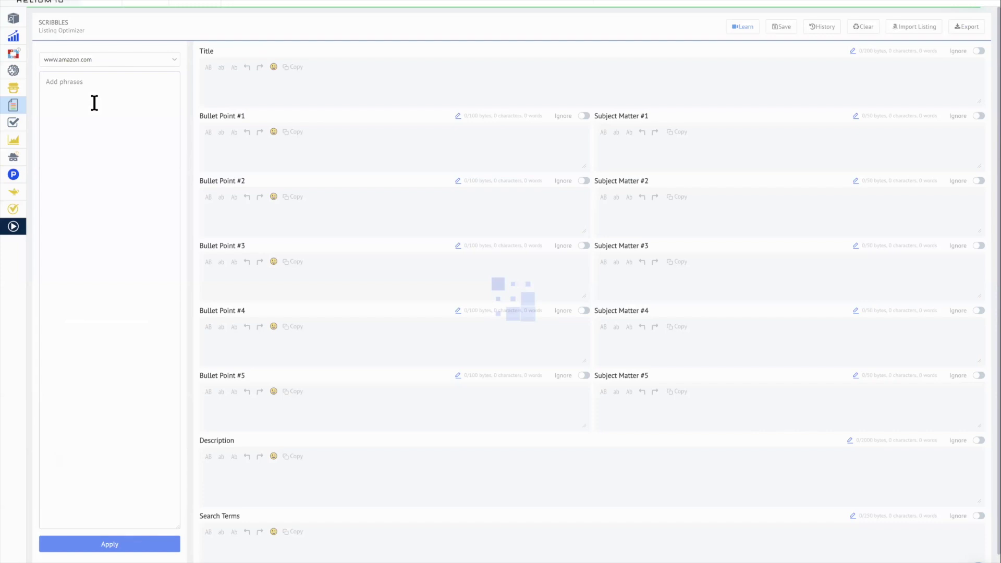
click(56, 78)
text(small picnic basket picnic basket set wicker picnic basket picnic basket picnic baskets picnic basket with blanket picknick basket set picnic basket for 2 picnic set for 2)
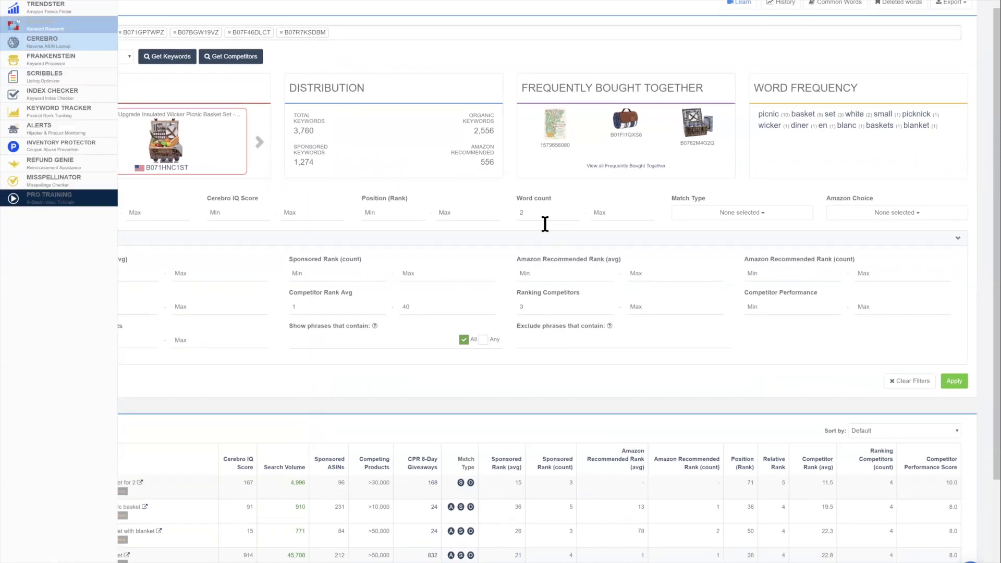
Step: In the Cerebro filters, set the minimum ranking competitors to 2 and the maximum competitor rank average to 200
scroll(544, 224, down, 2)
scroll(544, 224, up, 1)
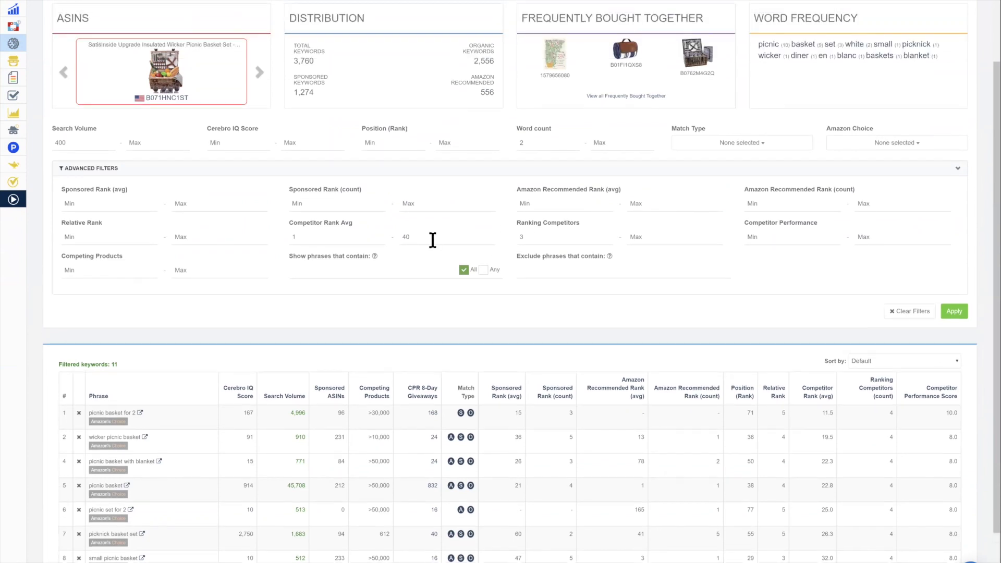
click(407, 238)
key(Tab)
text(2)
click(450, 240)
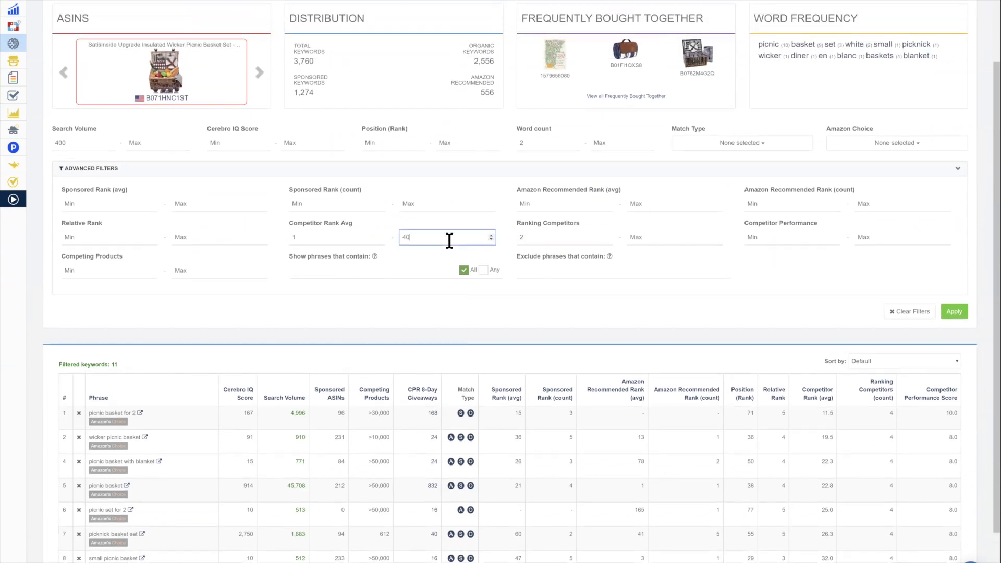
key(BackSpace)
key(BackSpace)
text(200)
Step: Set the minimum search volume to 200 and apply the filters to the keyword results
key(shift+Tab)
text(200)
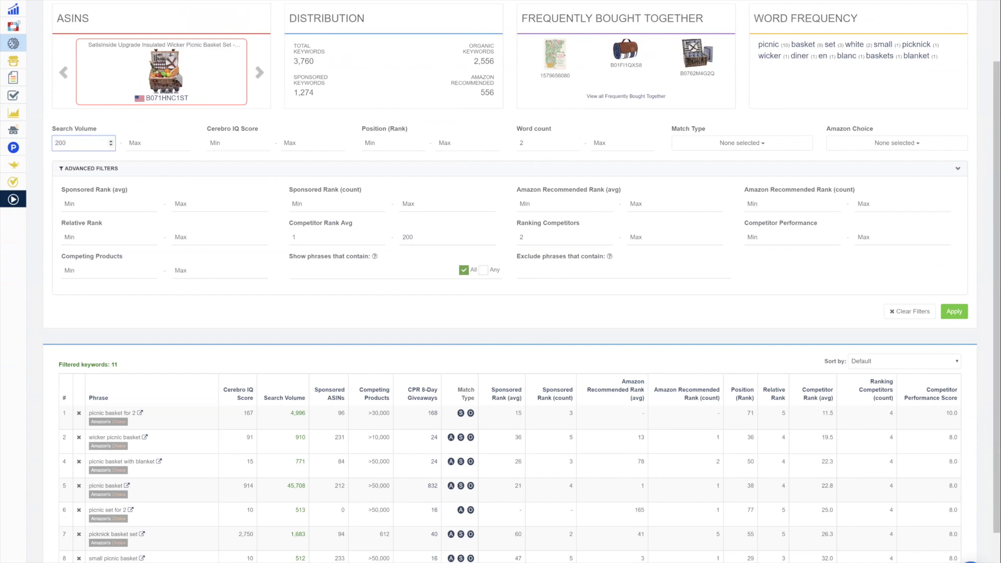
click(958, 309)
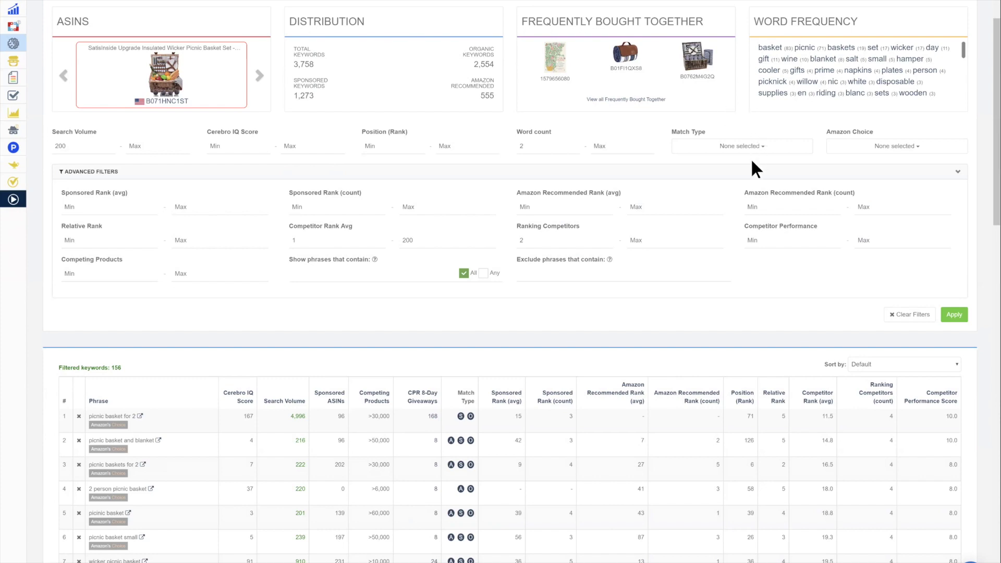
scroll(751, 158, up, 2)
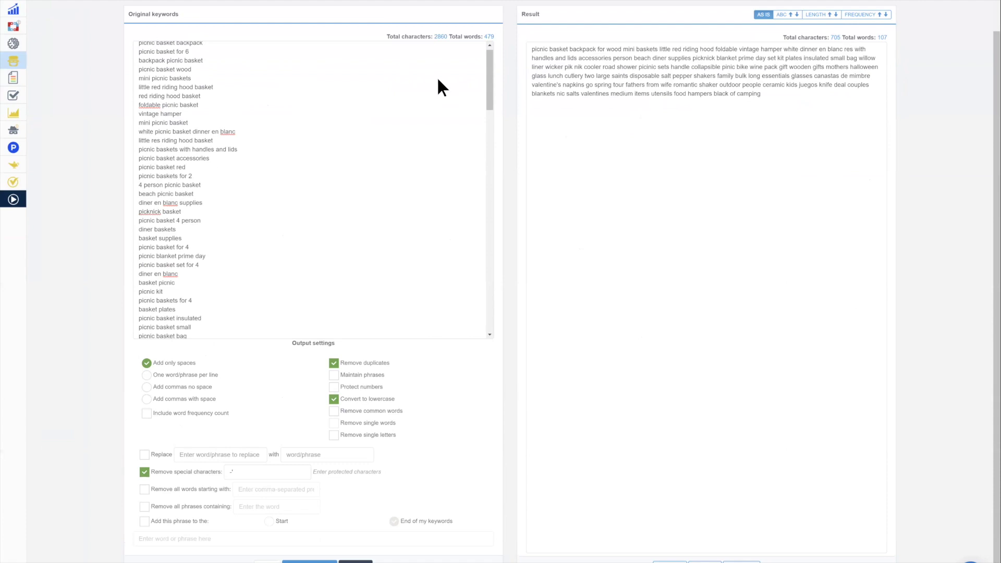
Step: In Frankenstein, remove common words and single letters from the keywords and output one word or phrase per line
scroll(456, 110, up, 1)
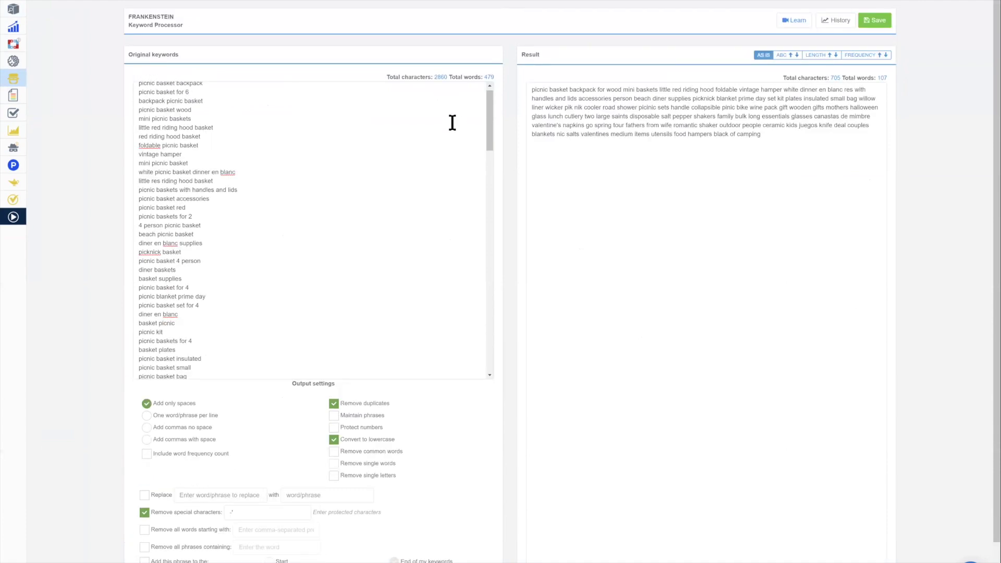
scroll(464, 360, up, 1)
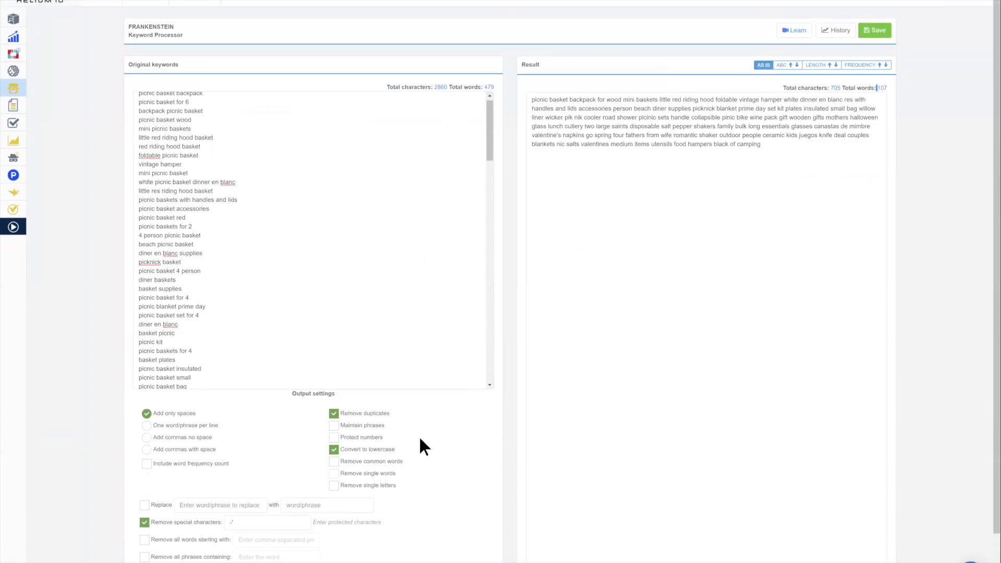
scroll(372, 455, down, 2)
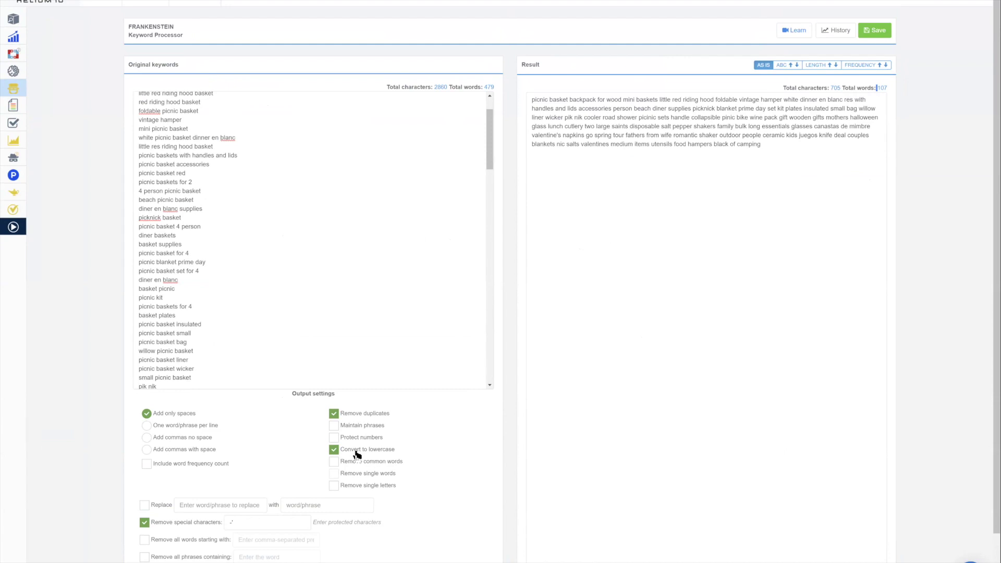
click(358, 455)
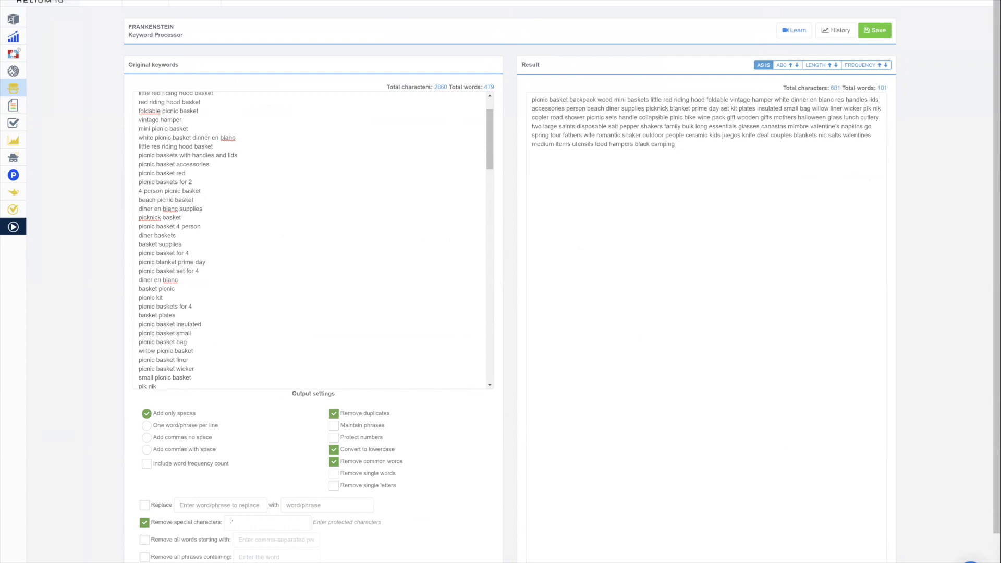
click(208, 428)
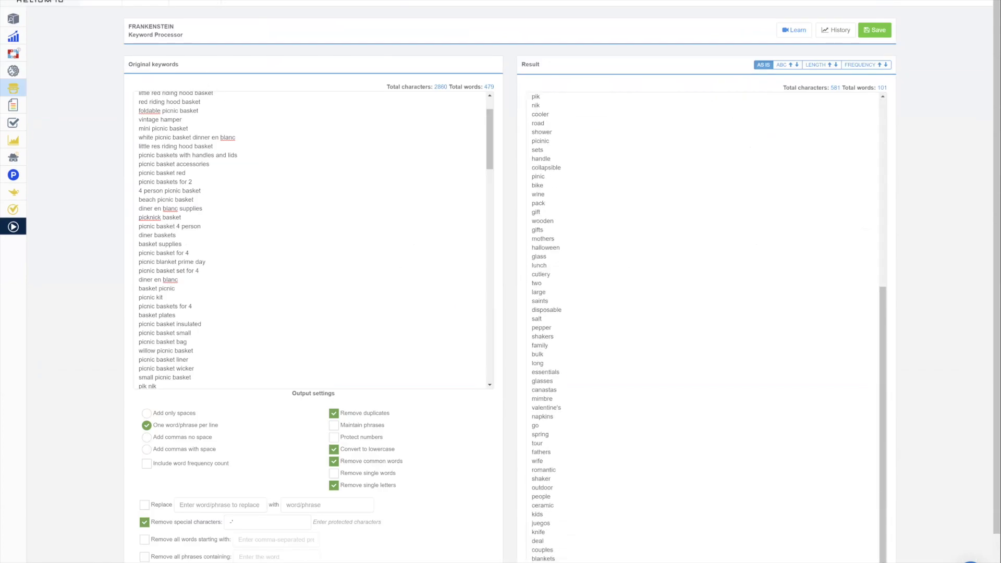
Step: Copy the processed words from Frankenstein and paste them below the existing phrases in the Scribbles list
scroll(703, 328, down, 1)
scroll(116, 206, down, 1)
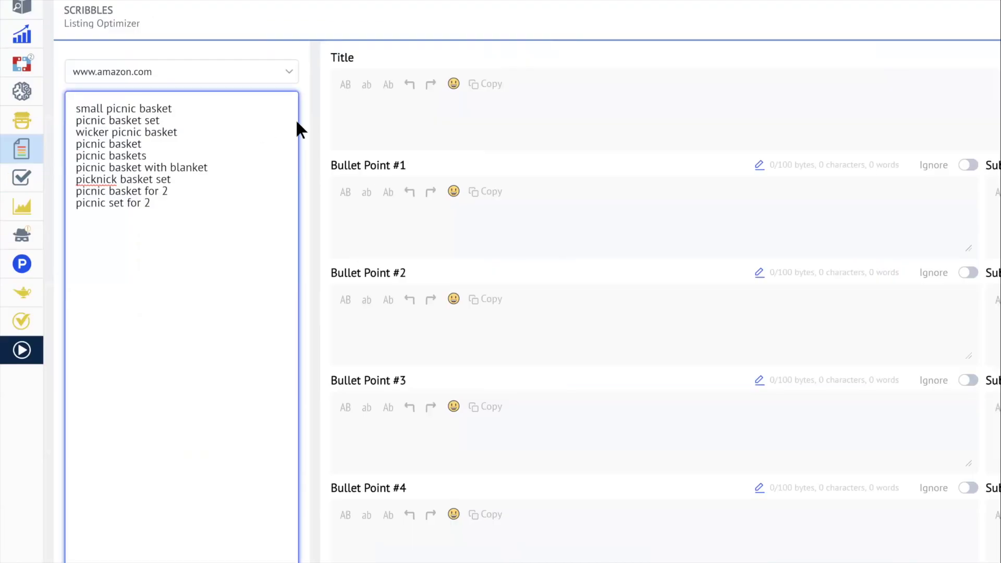
key(ctrl+v)
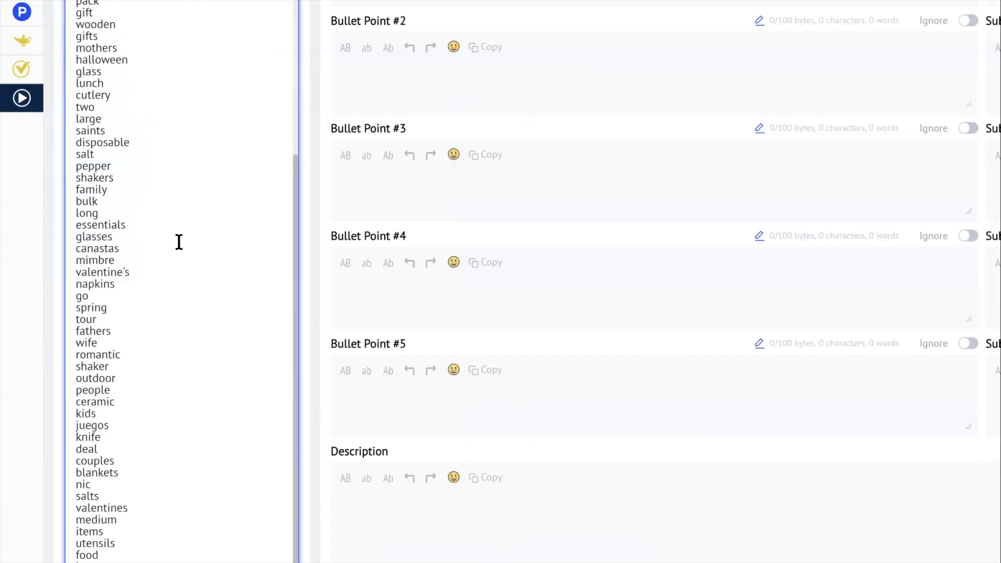
scroll(156, 242, up, 2)
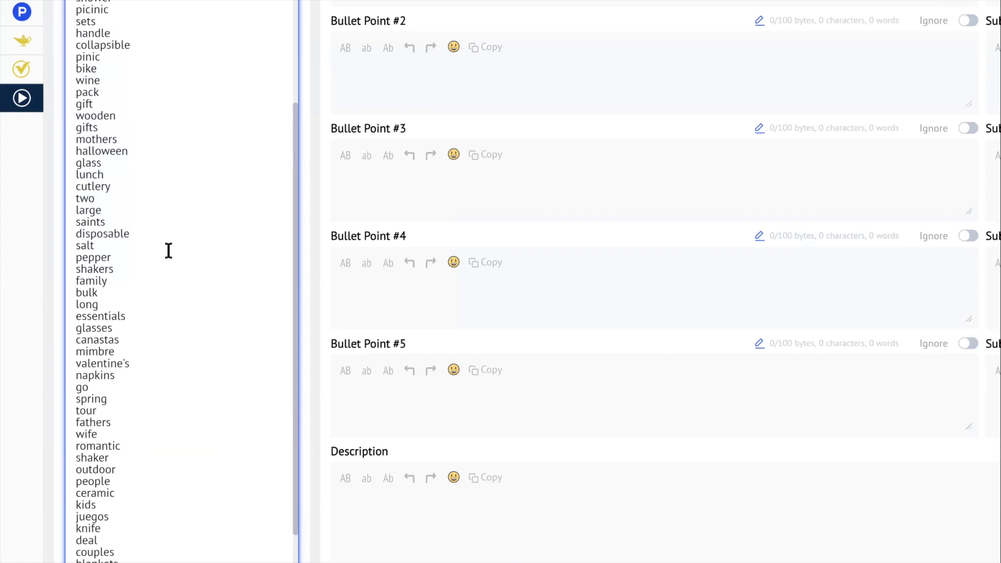
scroll(103, 416, up, 10)
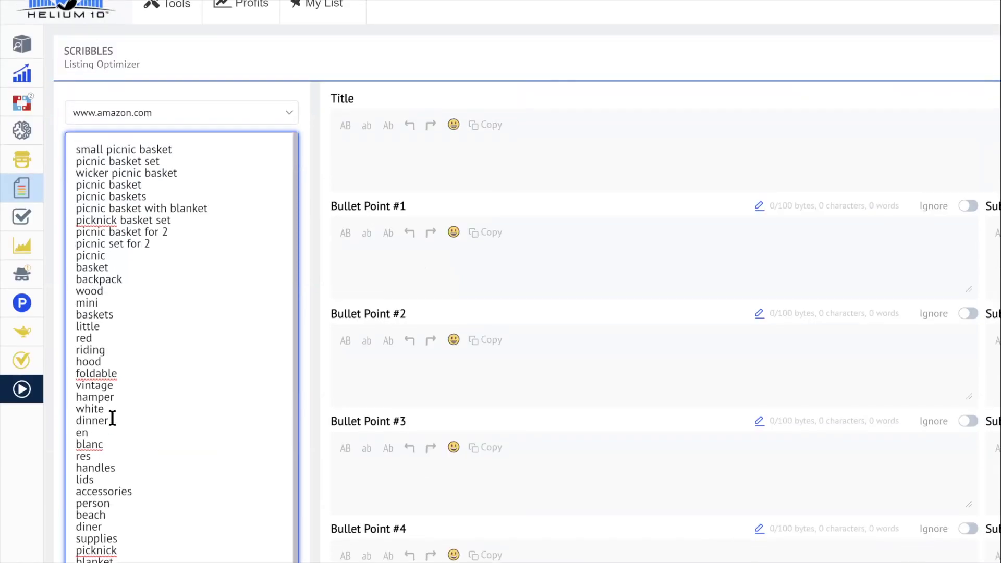
Step: Examine the main phrases at the head of the Scribbles list and the single words that follow them
drag(150, 238, 108, 190)
drag(309, 215, 322, 202)
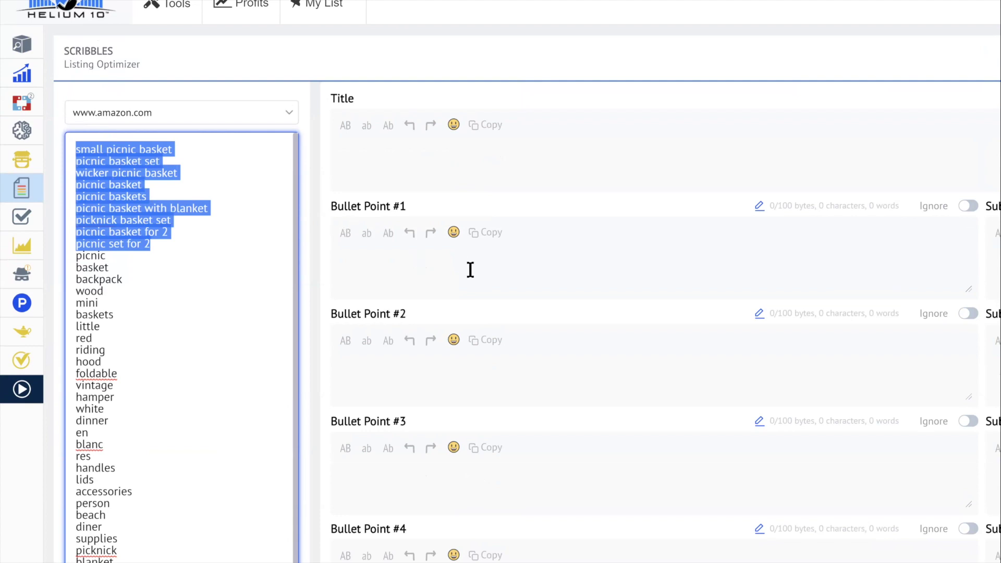
key(Down)
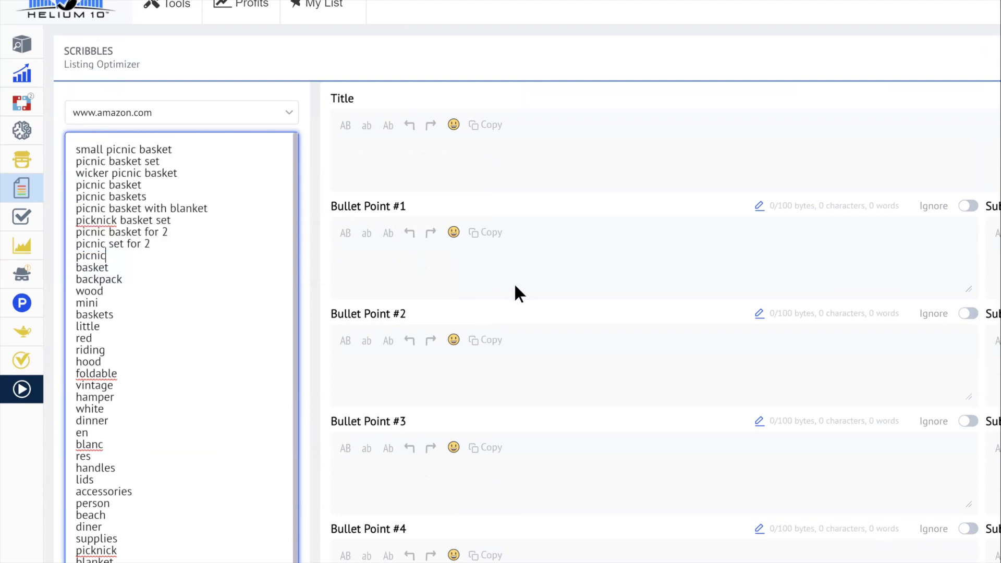
key(shift+Down)
key(shift+Down)
key(shift+Down)
key(shift+Down)
key(shift+Down)
key(shift+Down)
key(shift+Down)
key(shift+Down)
key(shift+Down)
key(shift+Down)
key(shift+Down)
key(shift+Down)
scroll(514, 283, down, 1)
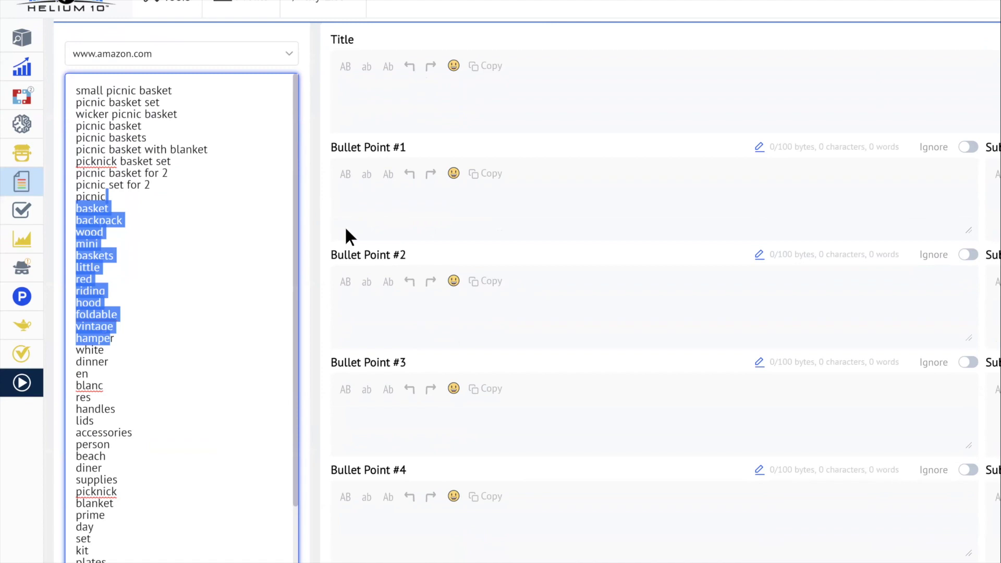
Step: Apply the combined keyword list so Scribbles splits it into words and phrases
scroll(330, 73, down, 7)
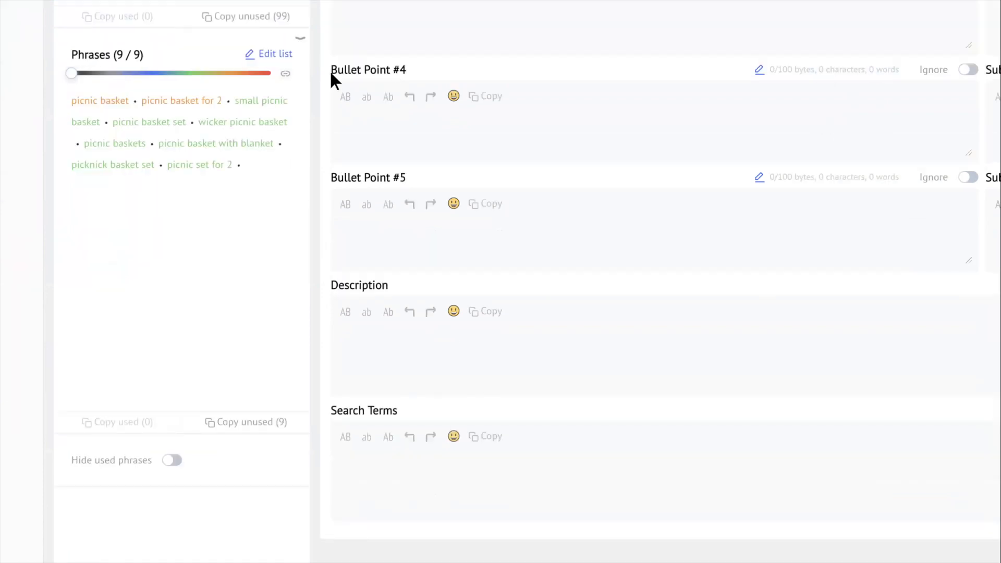
scroll(329, 70, up, 1)
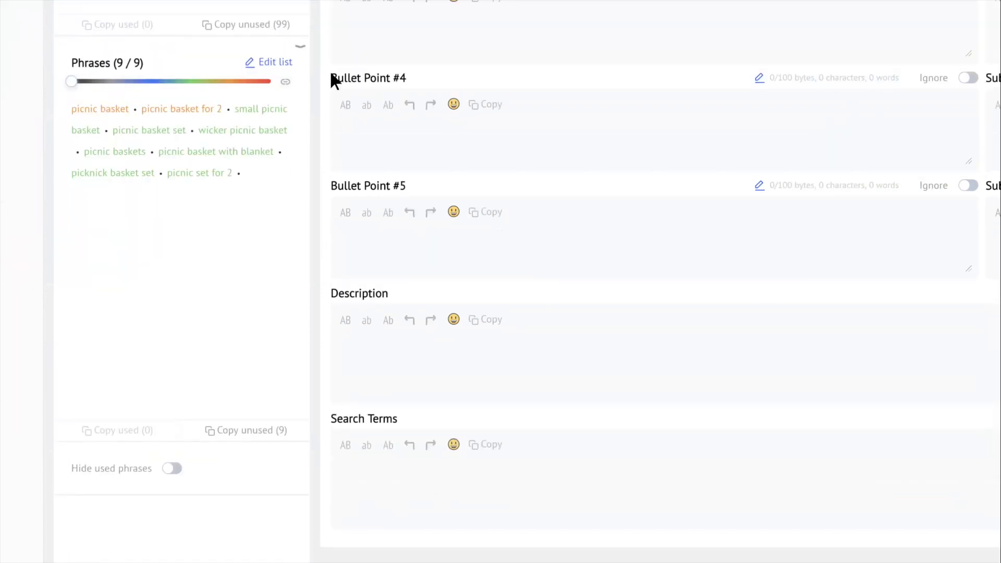
scroll(331, 74, up, 1)
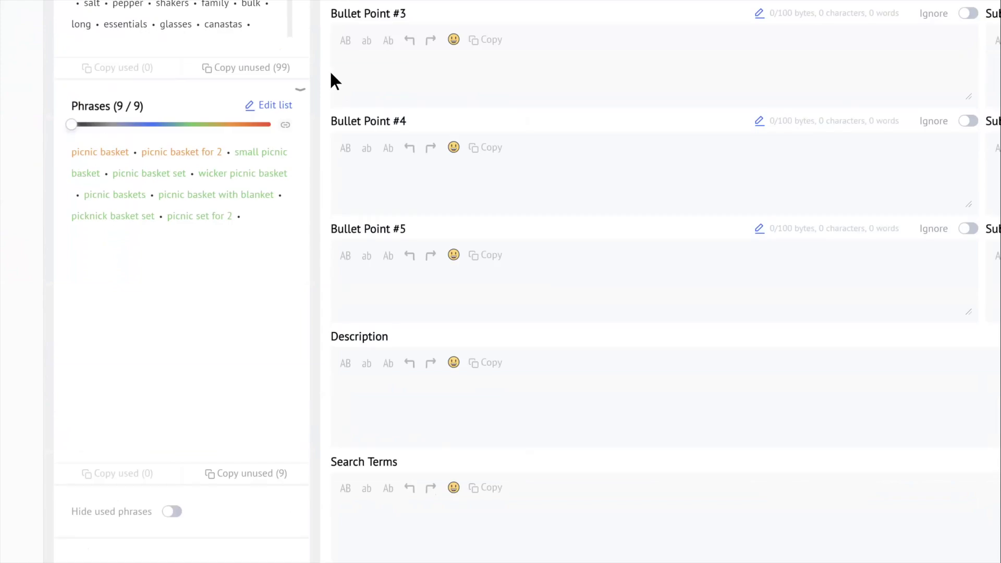
scroll(331, 74, up, 5)
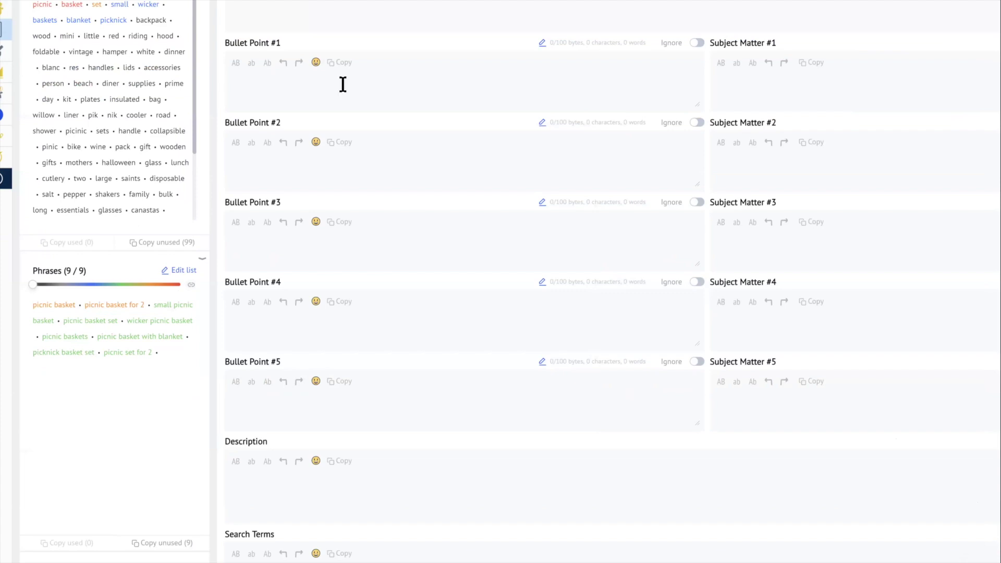
click(282, 19)
text(Picni)
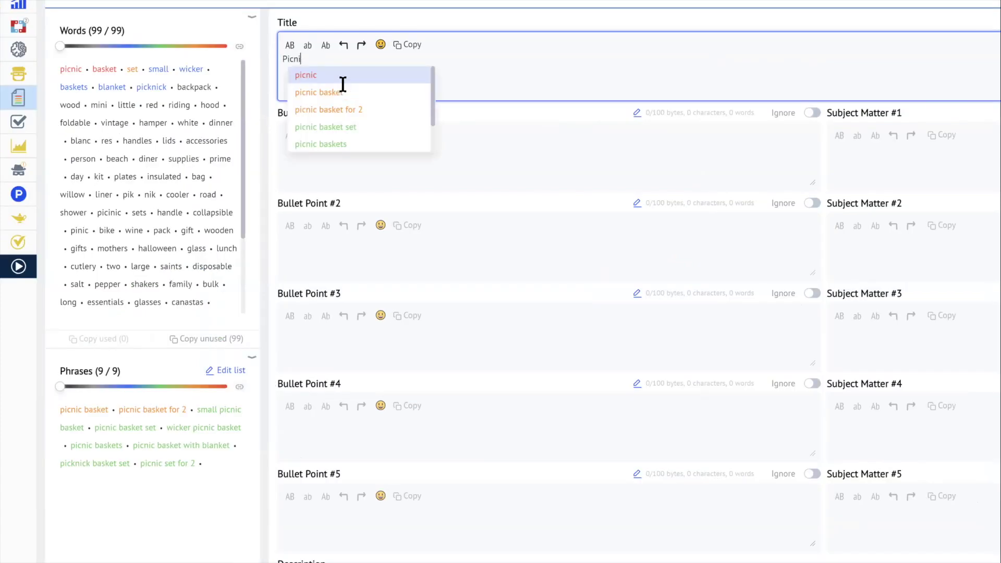
text(c Baske)
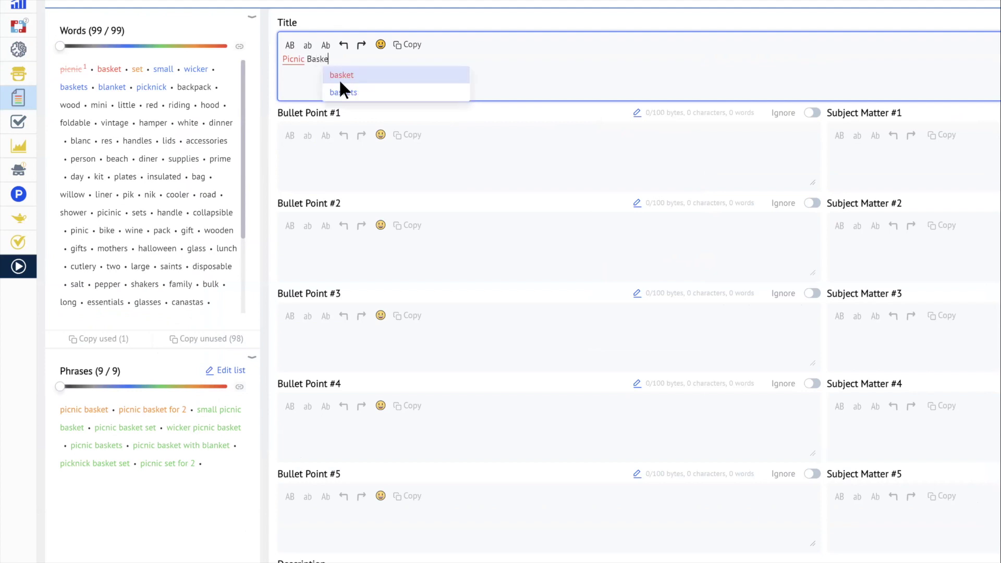
key(ctrl+BackSpace)
key(ctrl+BackSpace)
Step: Write "Small Picnic Basket for 2" in the listing title
text(Sma)
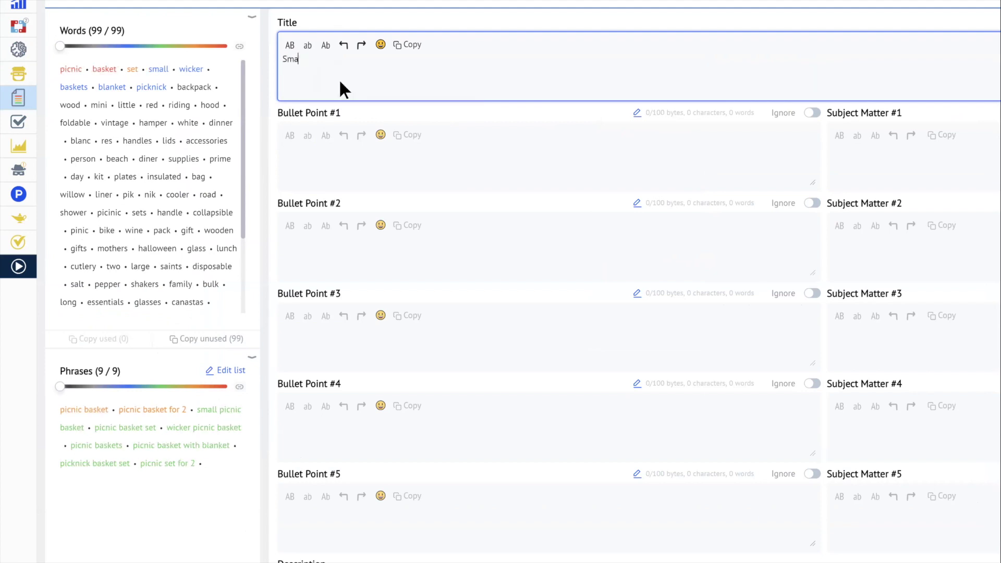
text(ll Picnic Basket)
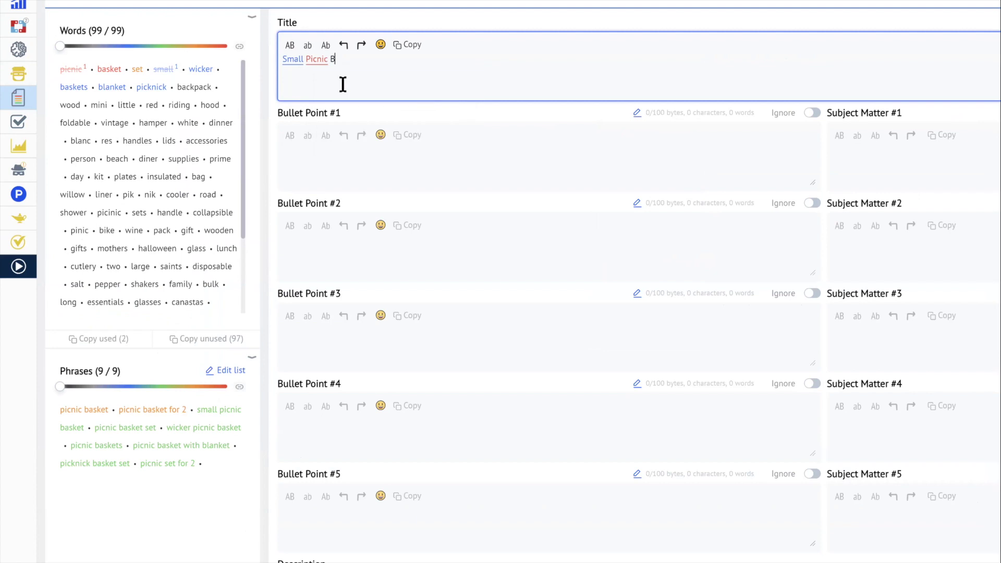
text( for 2)
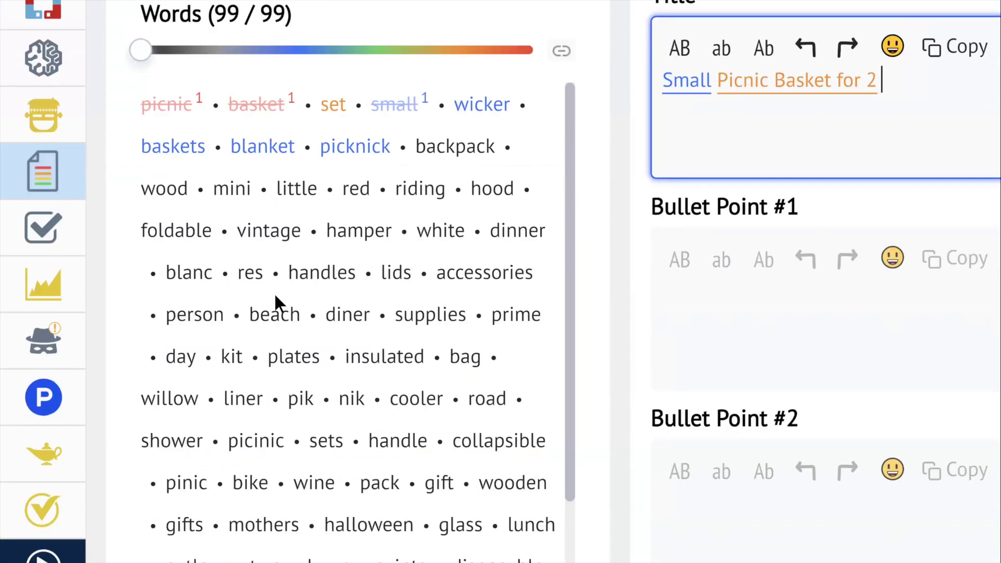
Step: Examine the word and phrase lists for which keywords are already used in the title and which remain
scroll(490, 283, down, 1)
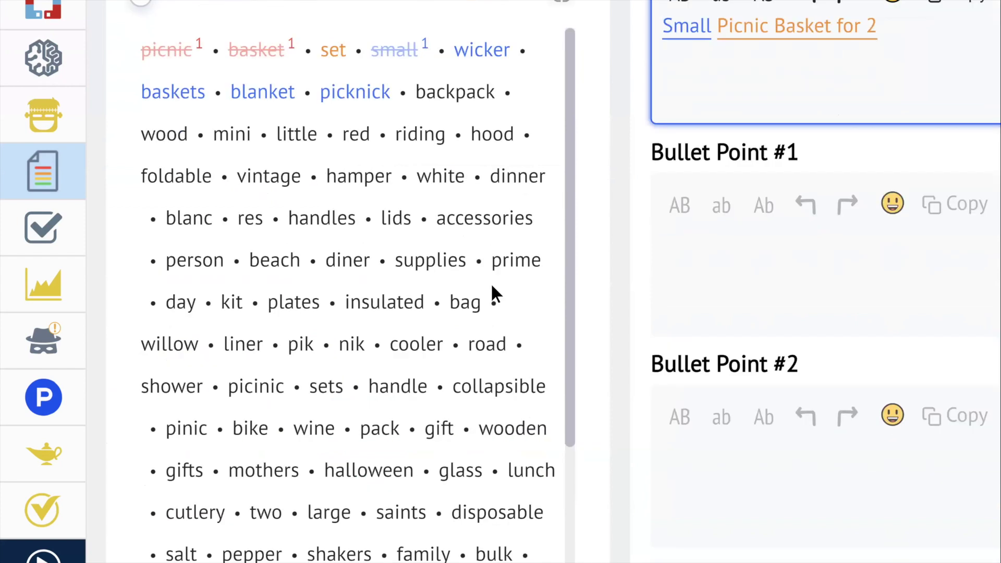
scroll(490, 284, down, 6)
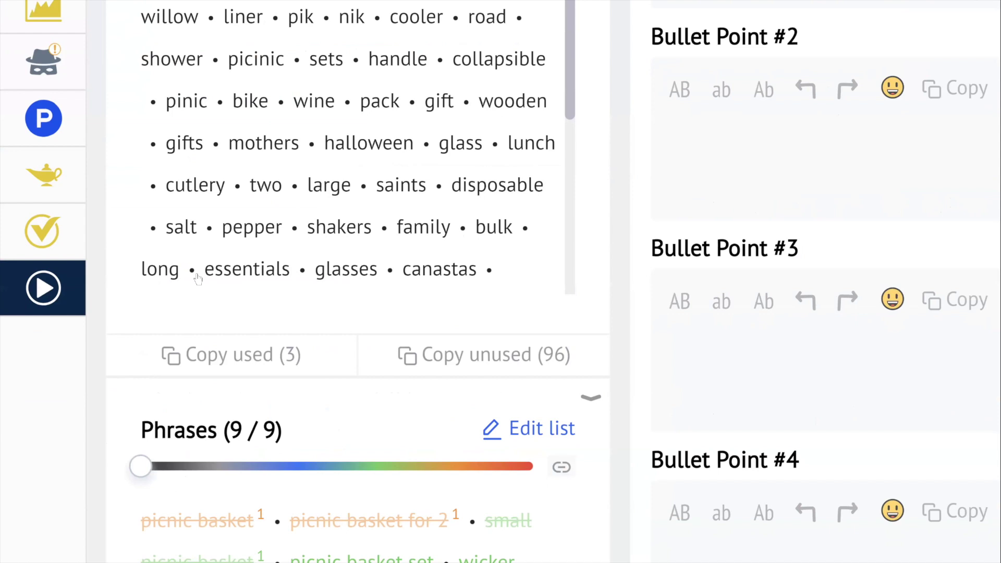
scroll(397, 279, down, 5)
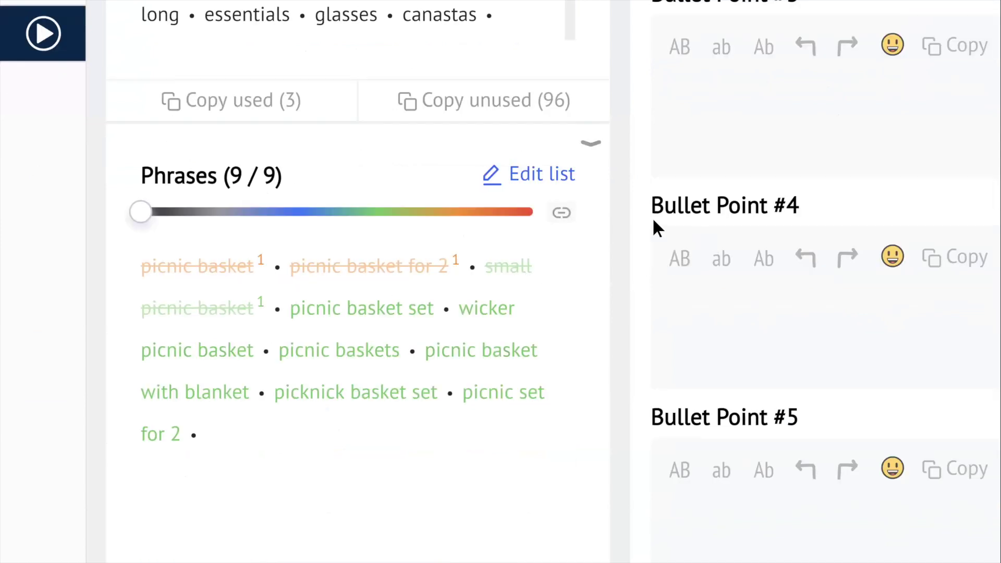
scroll(565, 104, up, 1)
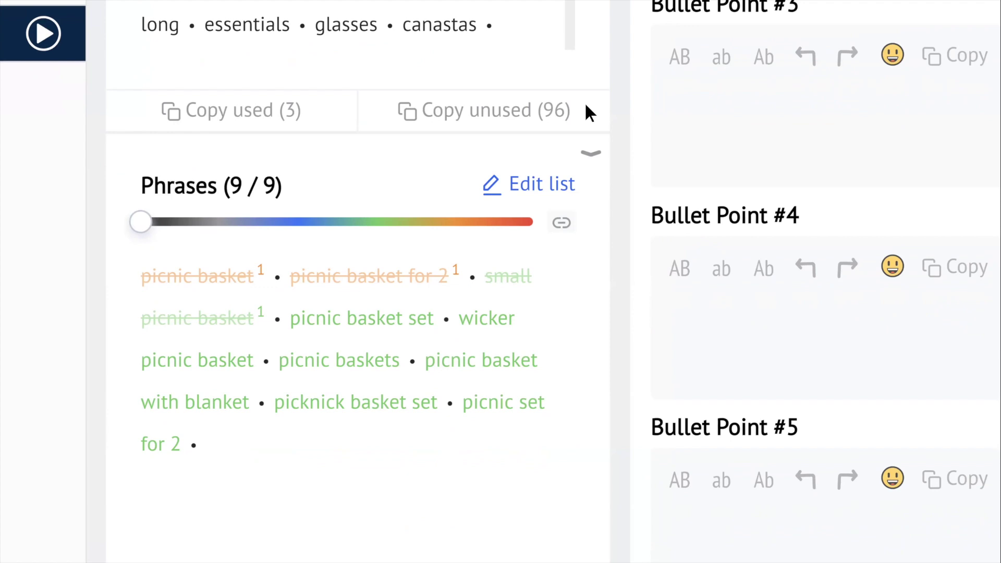
scroll(194, 151, up, 2)
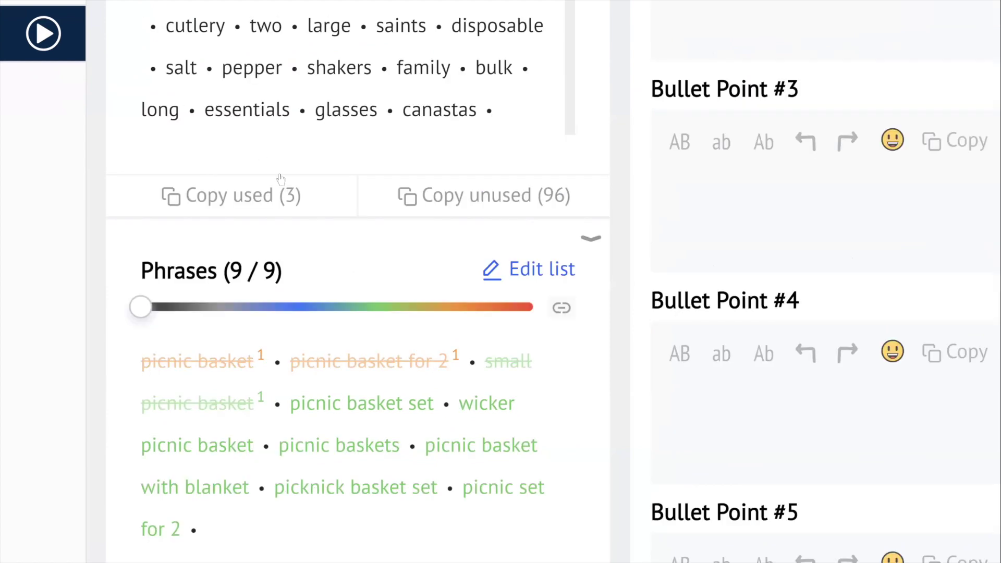
scroll(181, 163, up, 5)
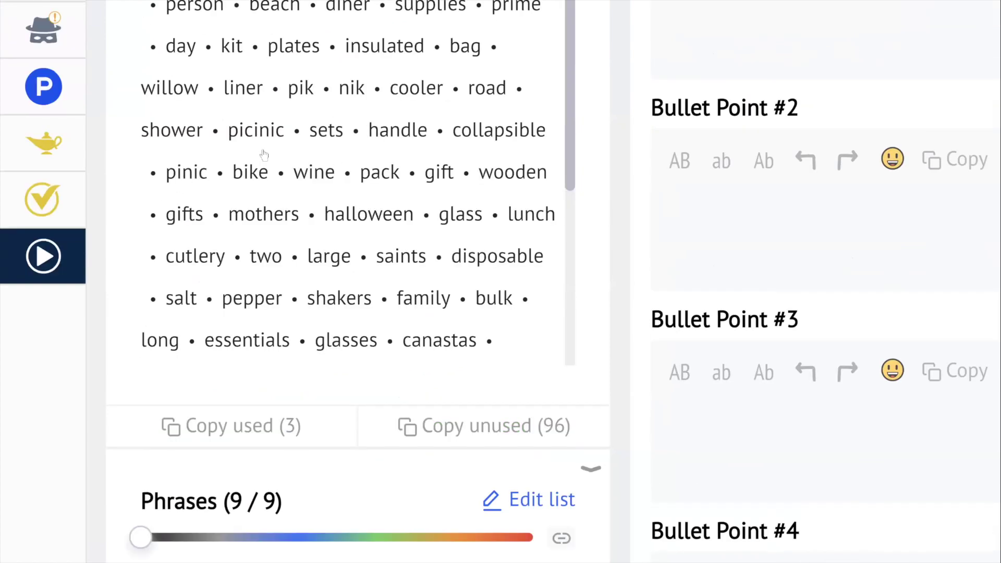
scroll(286, 192, up, 1)
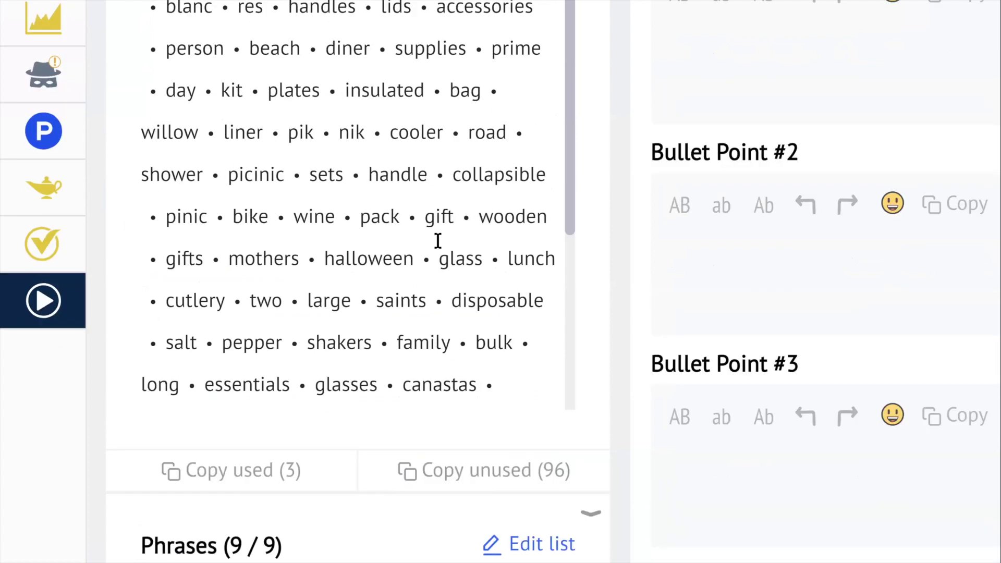
scroll(439, 244, up, 7)
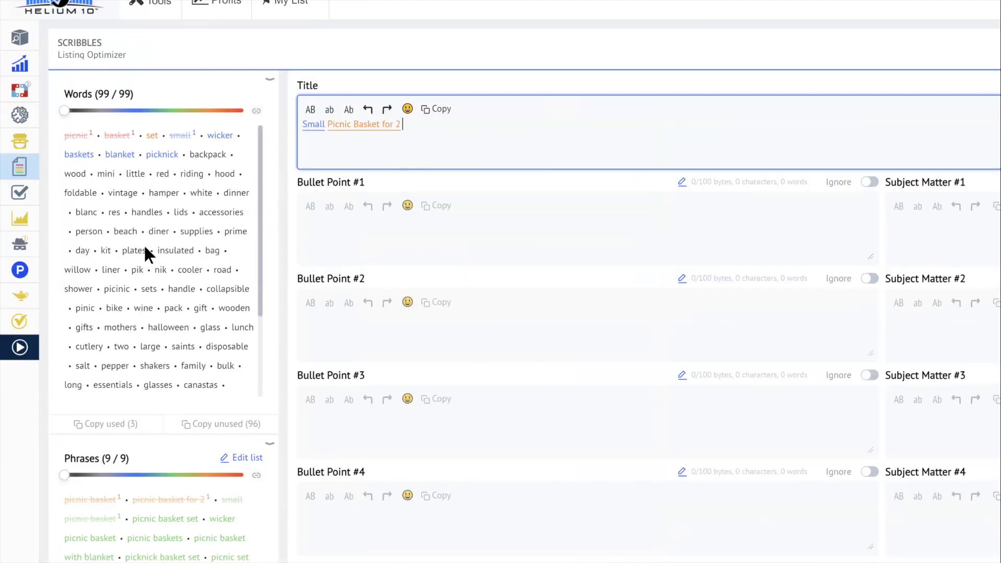
scroll(224, 271, down, 1)
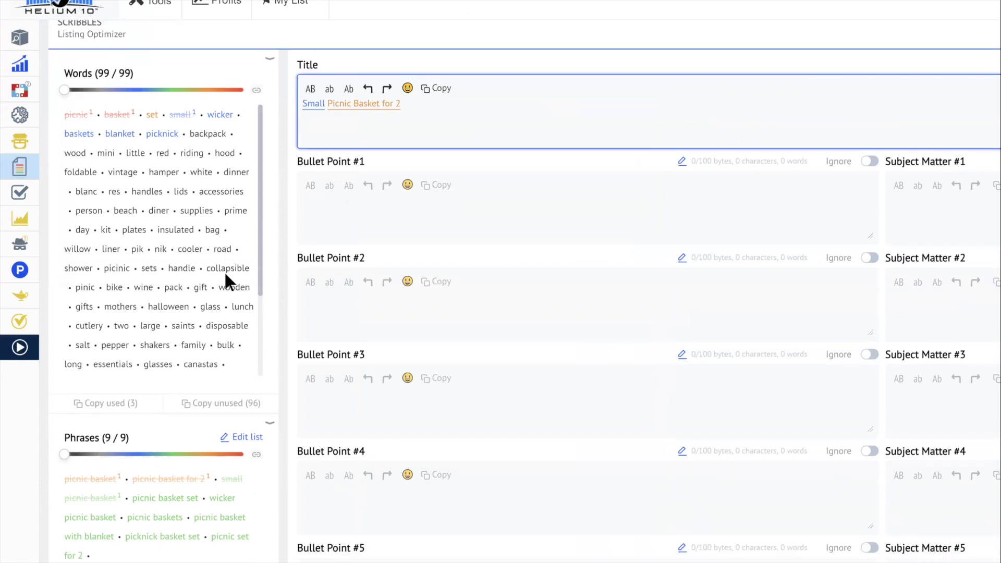